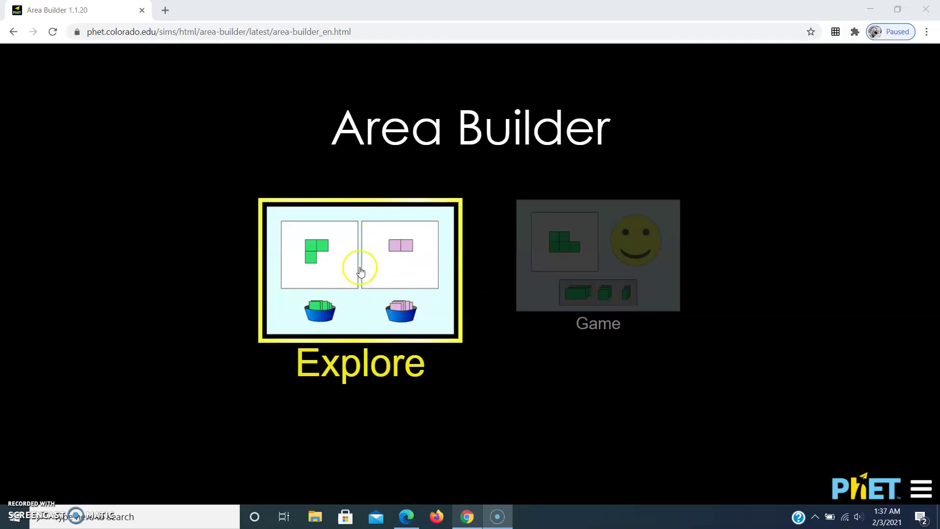
- Open the Explore screen and turn on the side-length labels, keeping the grid shown
left_click(360, 270)
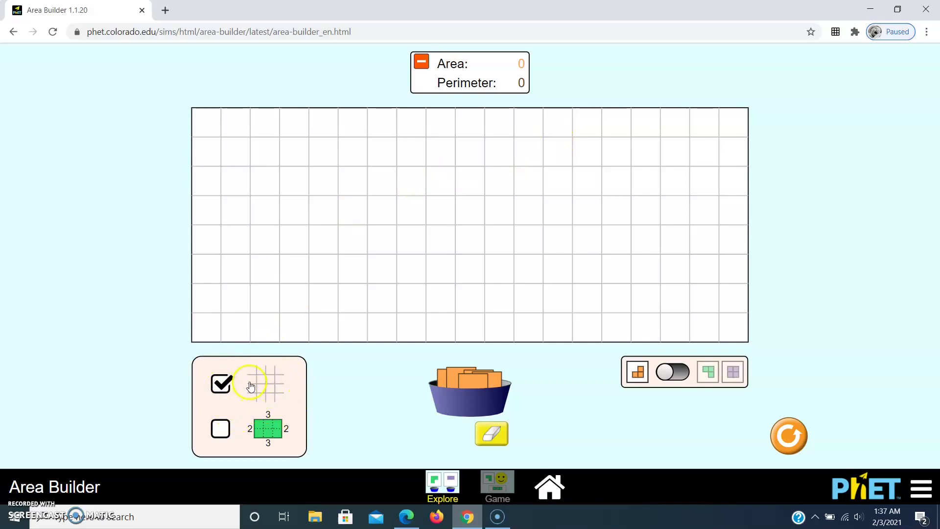
left_click(223, 384)
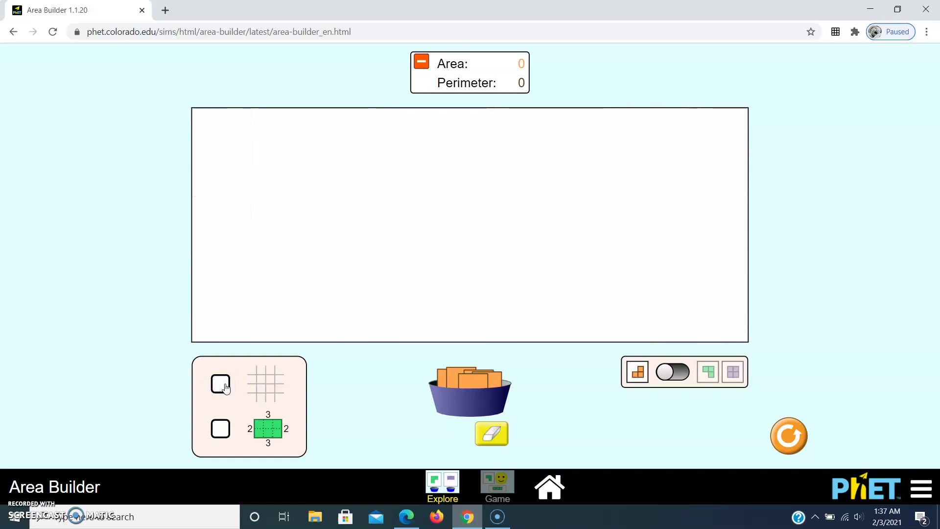
left_click(225, 389)
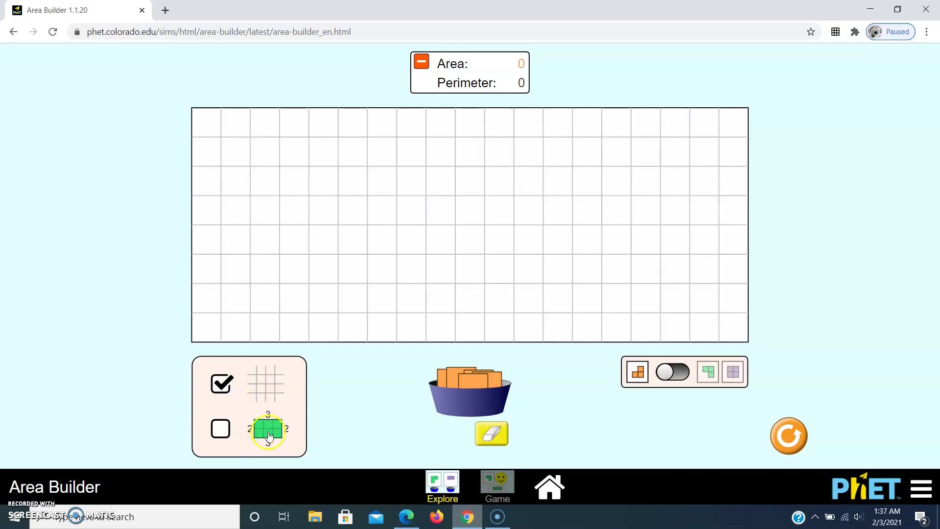
left_click(254, 431)
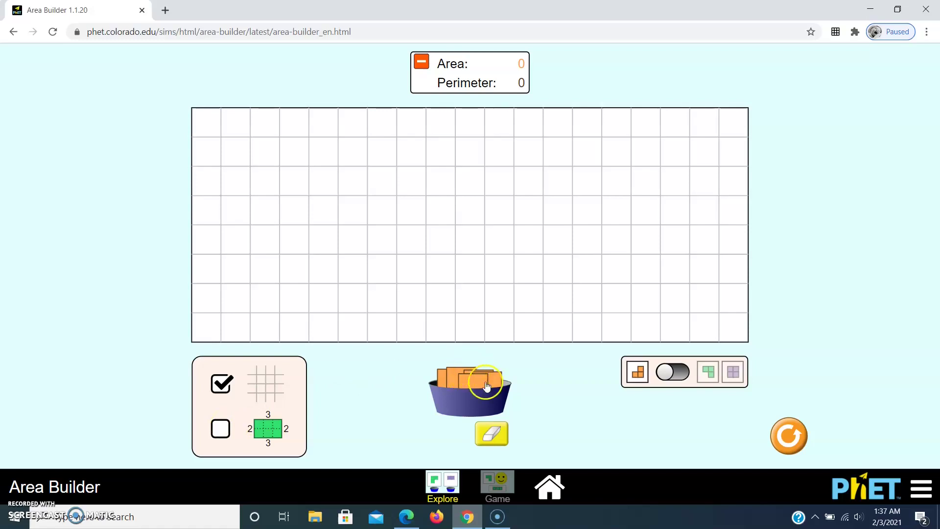
- Place two orange unit squares side by side in the grid's upper-left corner and erase them
left_click_drag(474, 376, 208, 122)
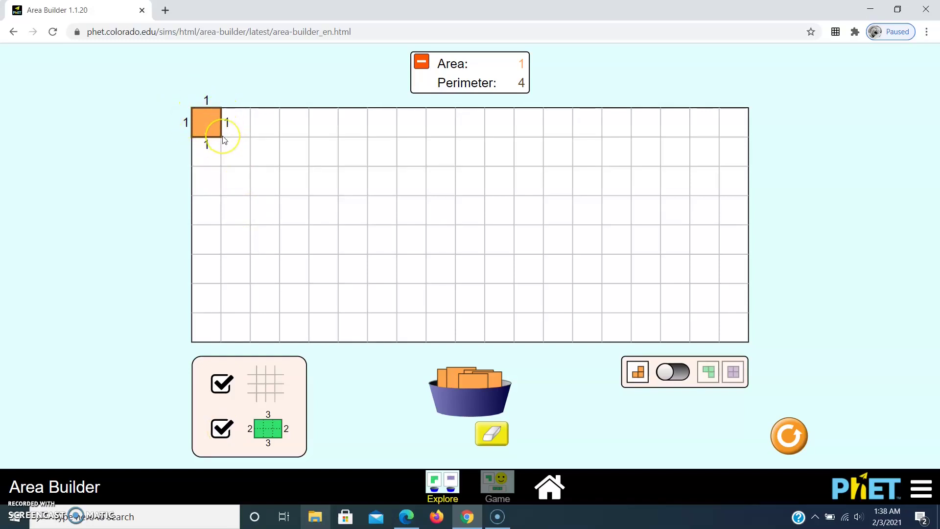
left_click_drag(478, 384, 243, 122)
left_click(214, 119)
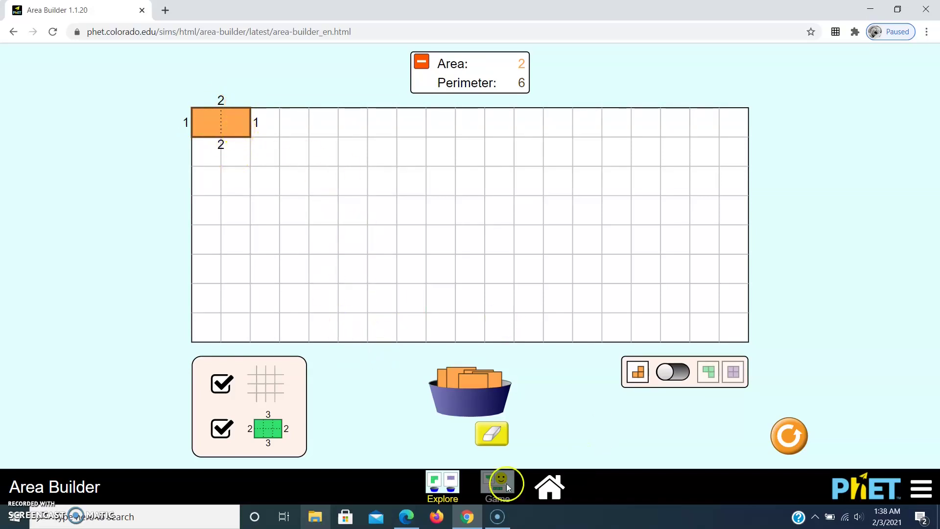
left_click(492, 433)
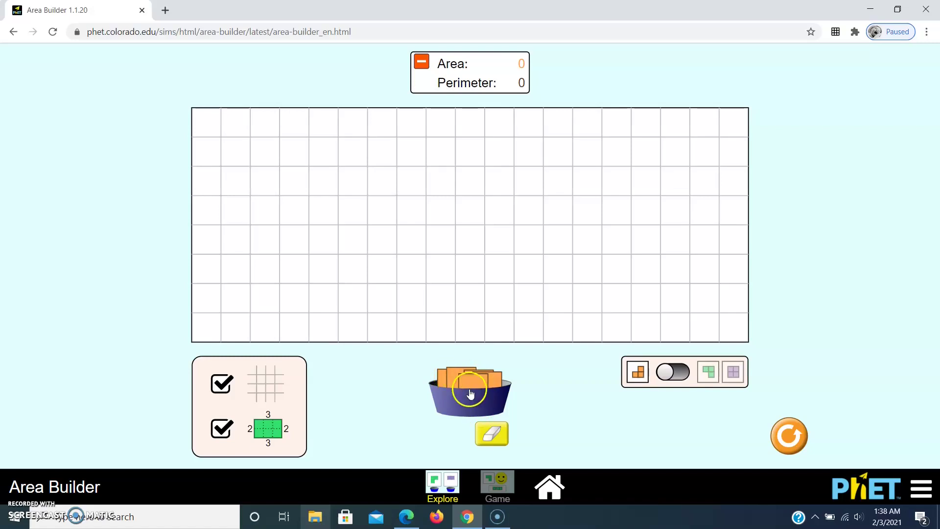
- Place a single orange unit square in the grid's upper-left corner and clear the board
left_click_drag(473, 376, 472, 384)
left_click_drag(473, 384, 205, 122)
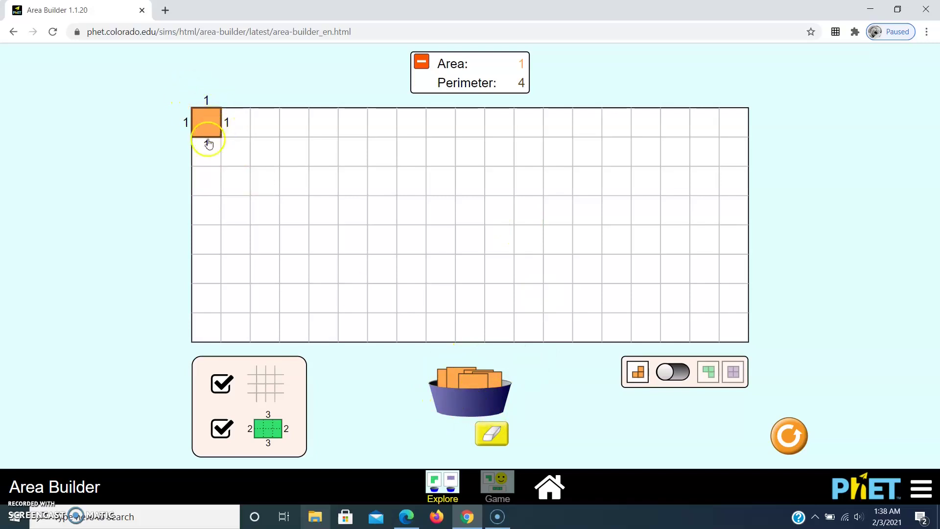
left_click(502, 439)
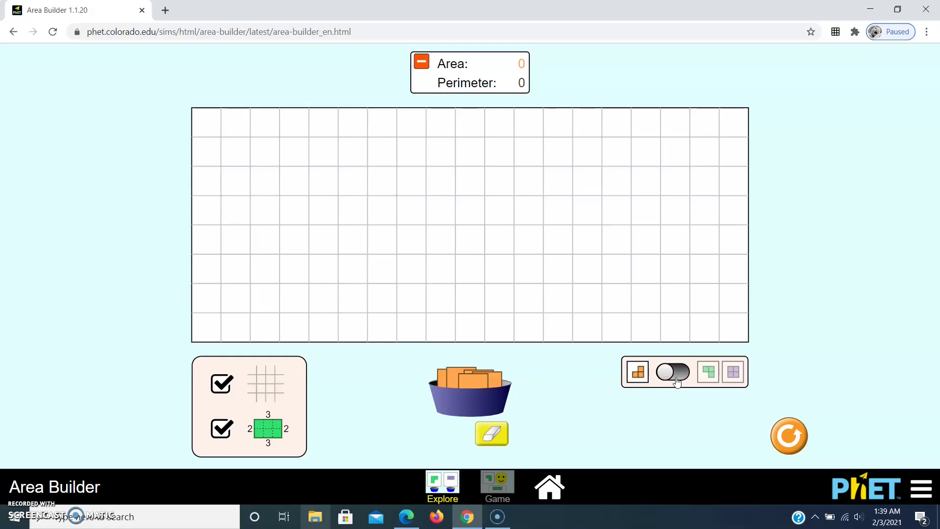
- Switch to the two-board layout and place two adjacent green squares on one board and one purple square on the other
left_click(677, 377)
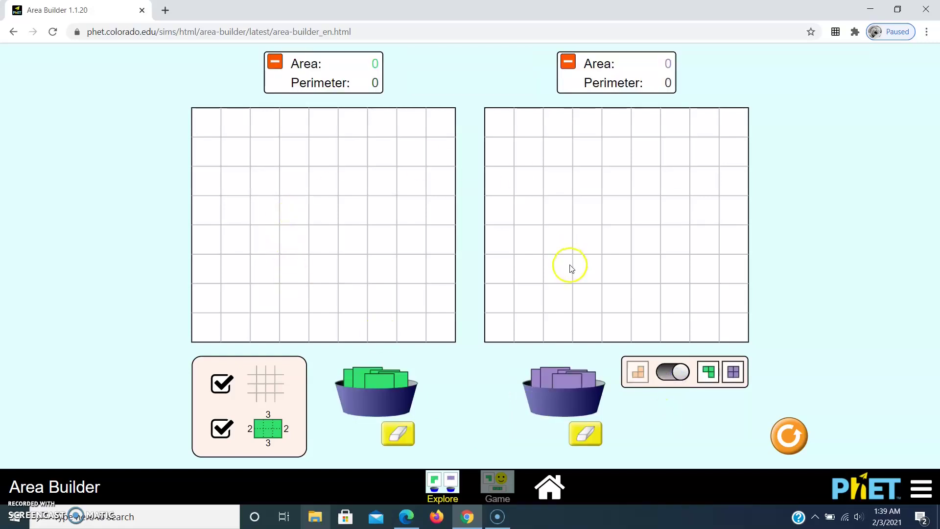
left_click_drag(373, 378, 200, 120)
left_click_drag(363, 378, 240, 121)
left_click_drag(567, 384, 501, 123)
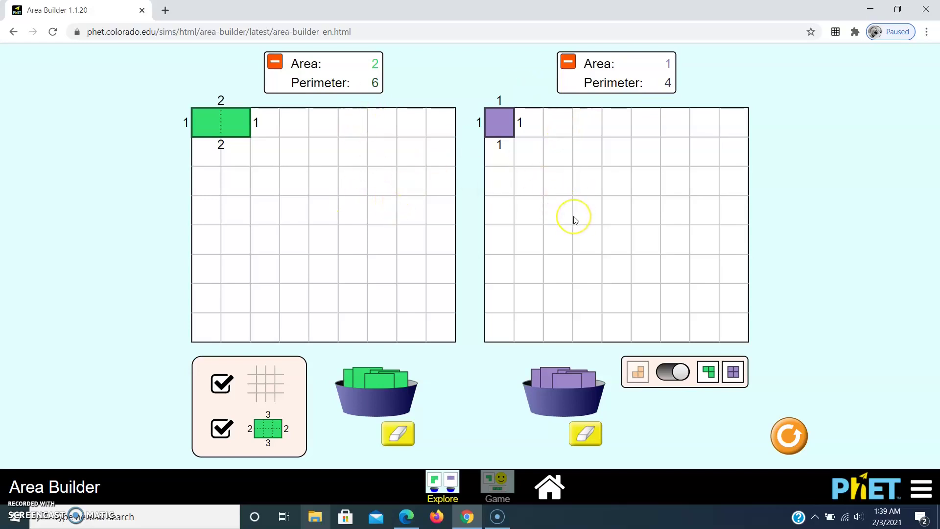
- Return to the single-board layout, leave Explore and start level 1 of the Game
left_click(671, 381)
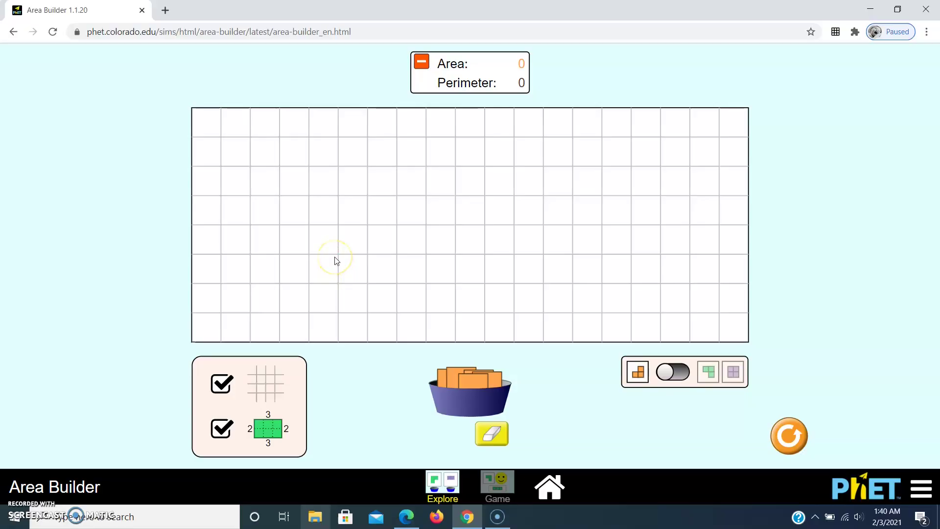
left_click(502, 493)
left_click(557, 502)
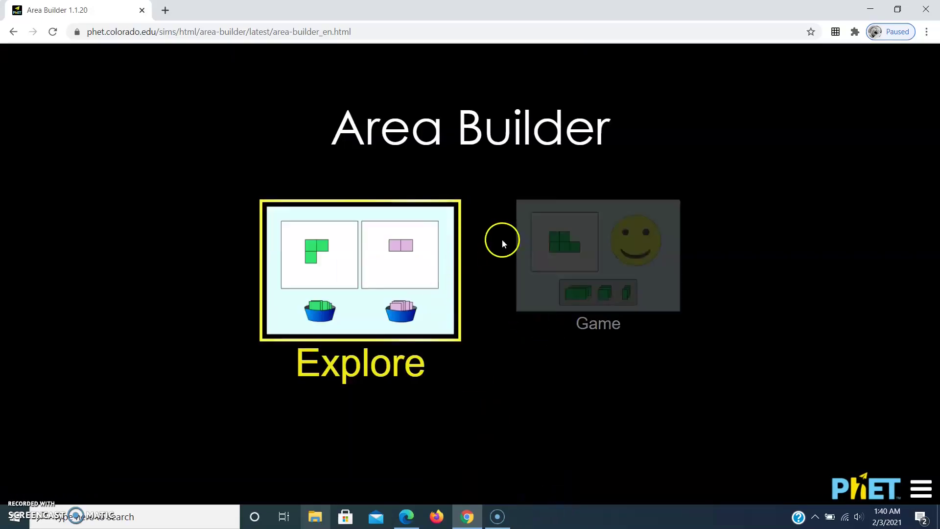
left_click(619, 293)
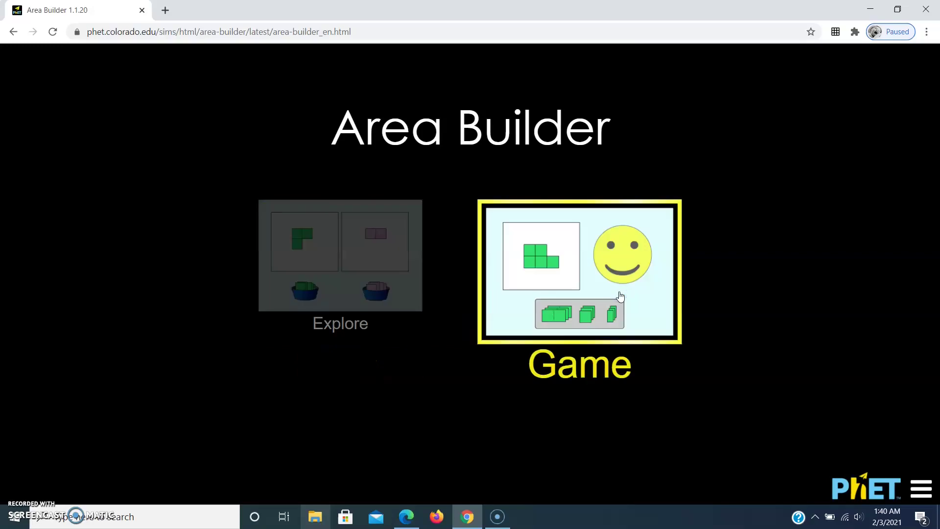
left_click(620, 297)
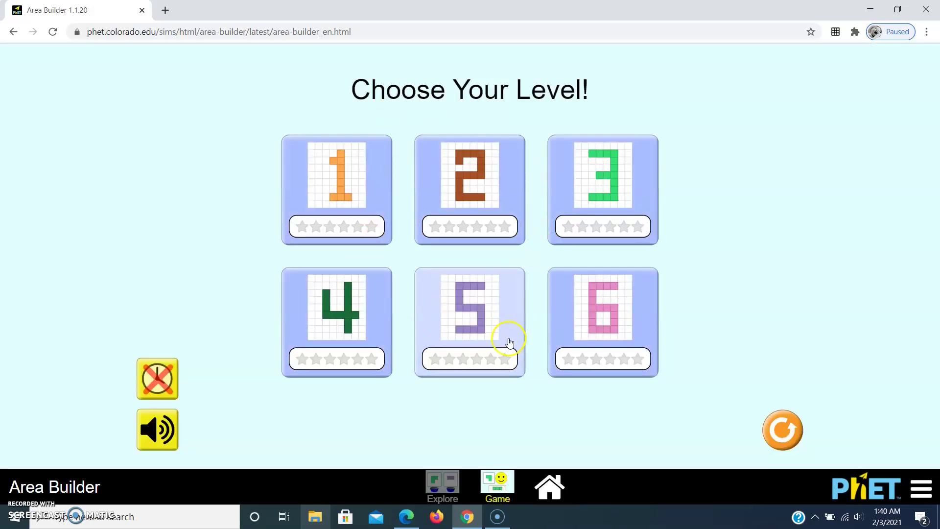
left_click(356, 170)
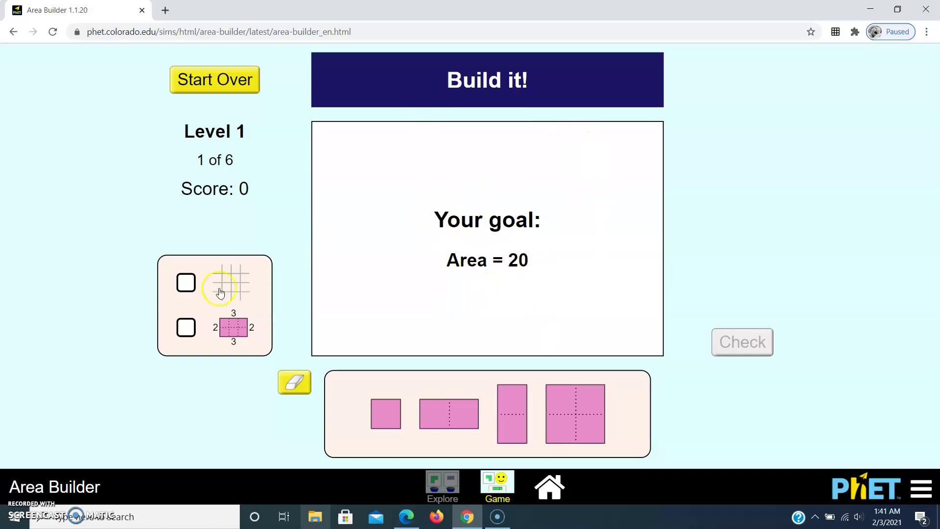
- Show the grid and side lengths, and build a 4 by 4 square from four 2 by 2 tiles in the board's upper-left corner
left_click(186, 283)
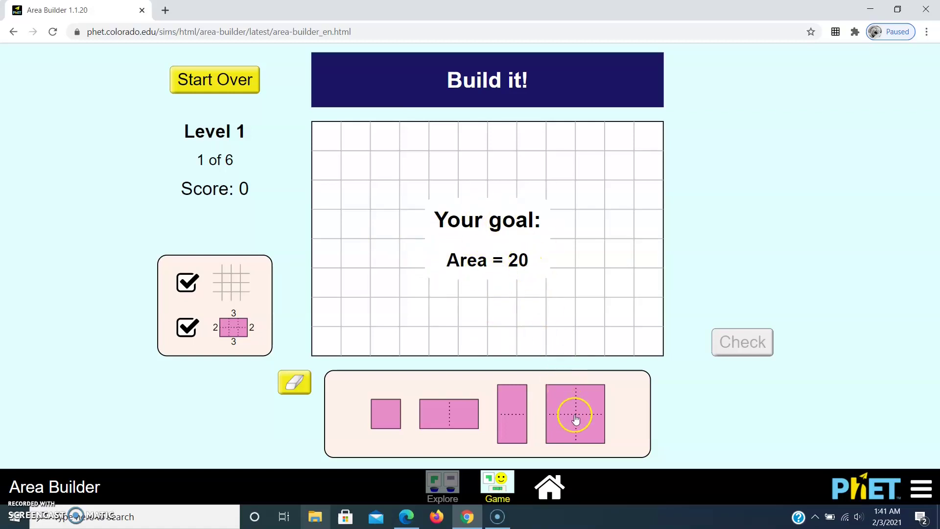
left_click_drag(581, 425, 347, 159)
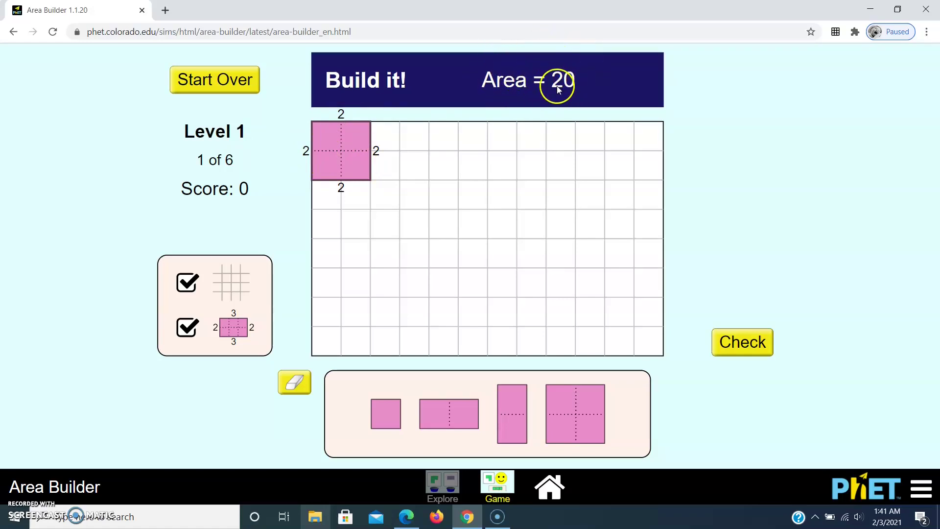
left_click_drag(571, 417, 398, 158)
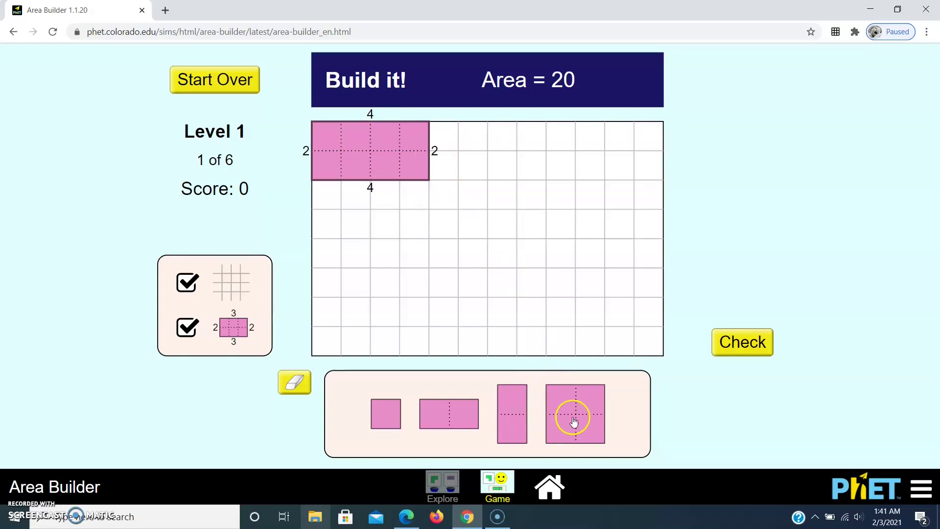
left_click_drag(578, 416, 342, 210)
left_click_drag(563, 401, 394, 206)
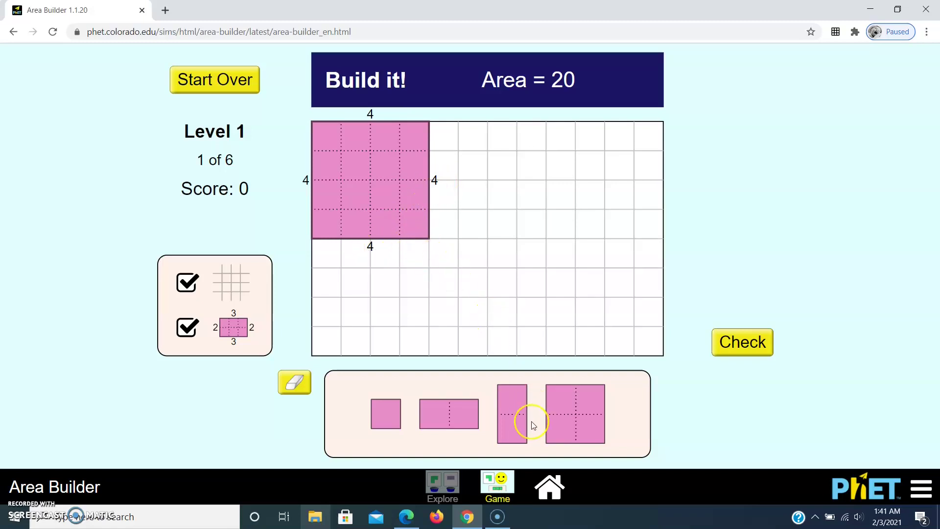
- Extend the square to a 5 by 4 rectangle with two vertical two-unit tiles, and submit it to move to the second challenge
left_click_drag(513, 411, 443, 150)
left_click_drag(509, 417, 443, 217)
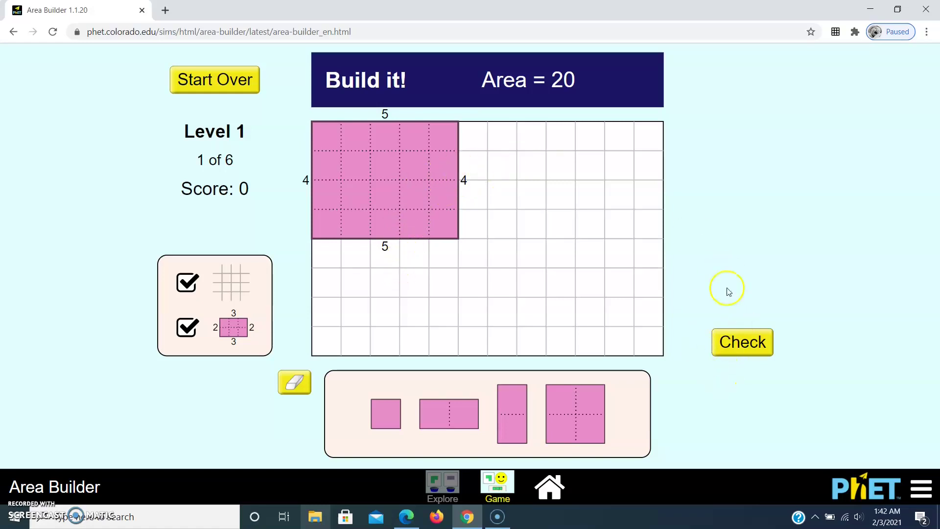
left_click(750, 346)
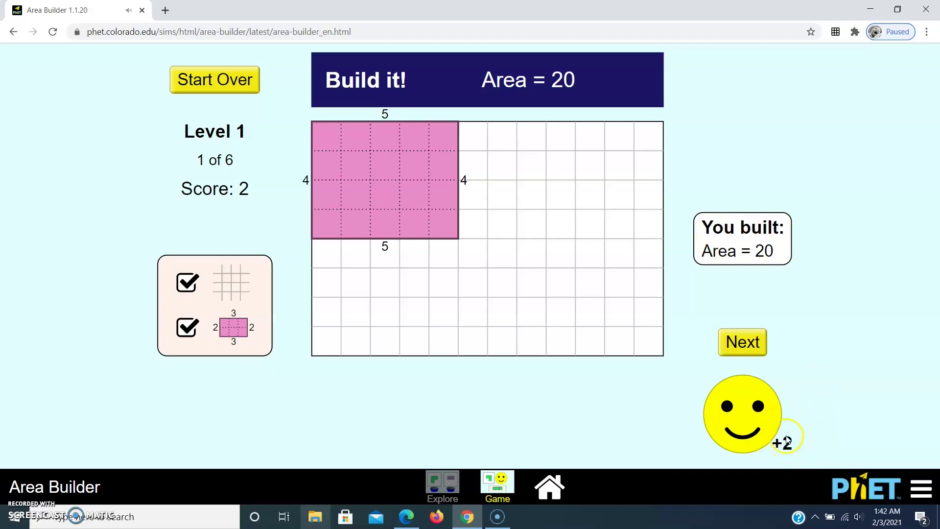
left_click(745, 339)
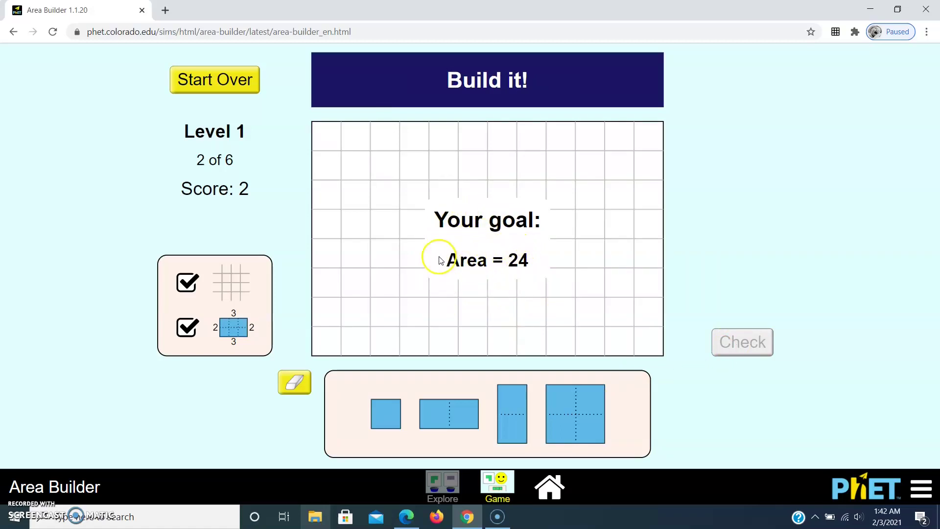
- Build a 6 by 4 rectangle from six 2 by 2 tiles in the board's upper-left corner for the area of 24
left_click_drag(579, 429, 342, 138)
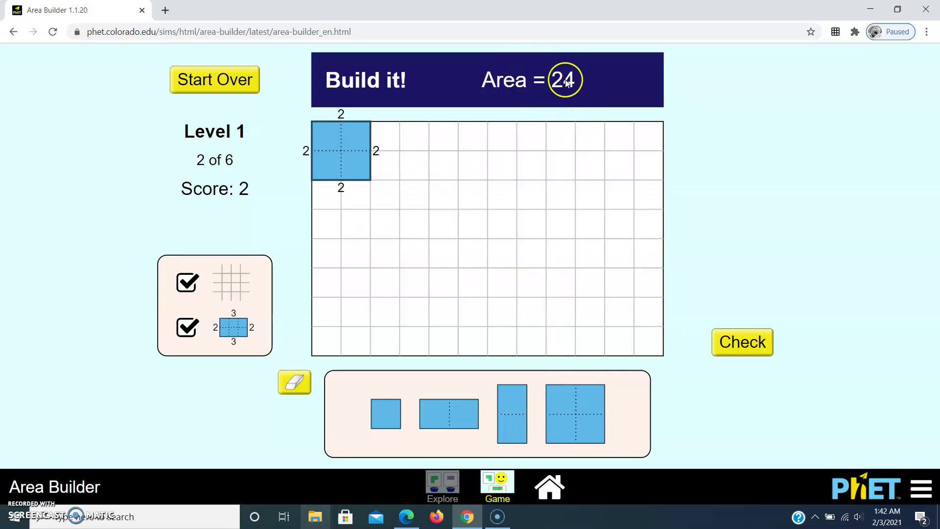
left_click_drag(592, 431, 420, 157)
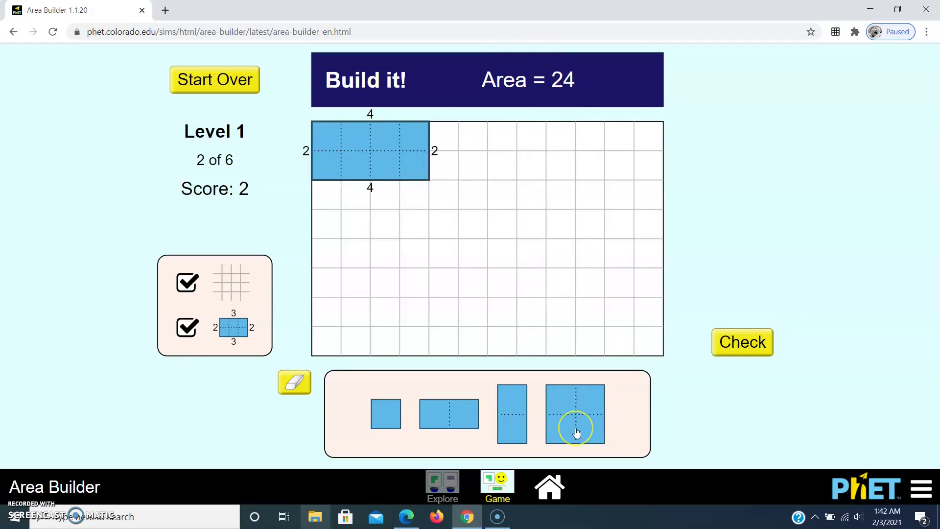
left_click_drag(577, 433, 460, 168)
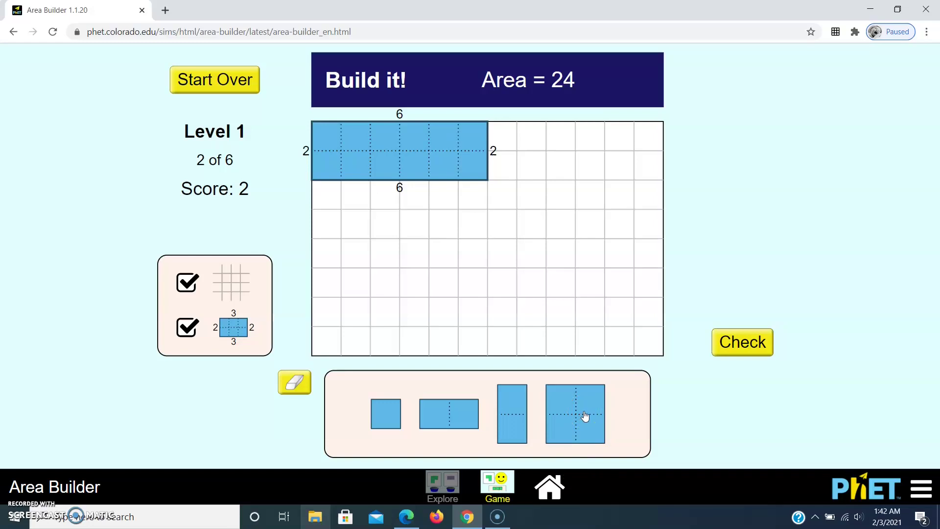
left_click_drag(585, 408, 350, 198)
left_click_drag(579, 412, 403, 206)
left_click_drag(582, 421, 459, 223)
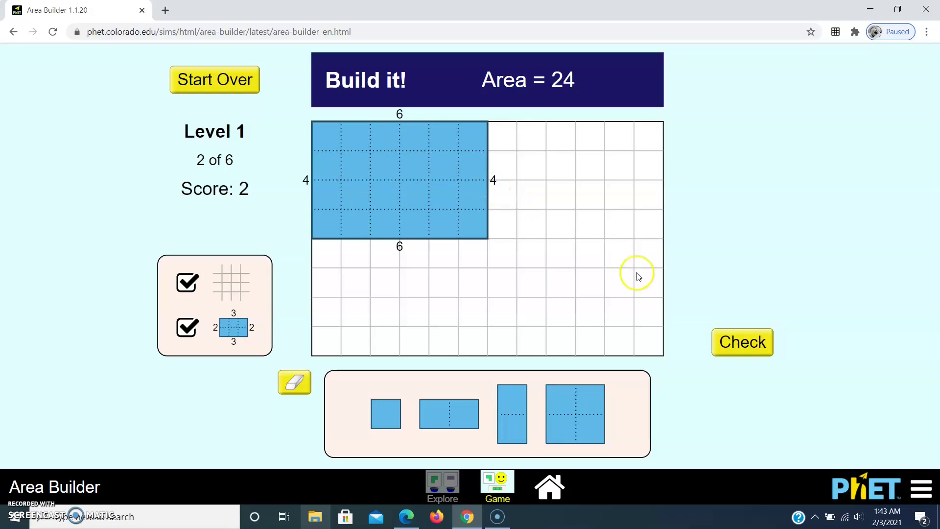
- Check the area-24 answer and continue to the third challenge
left_click(741, 353)
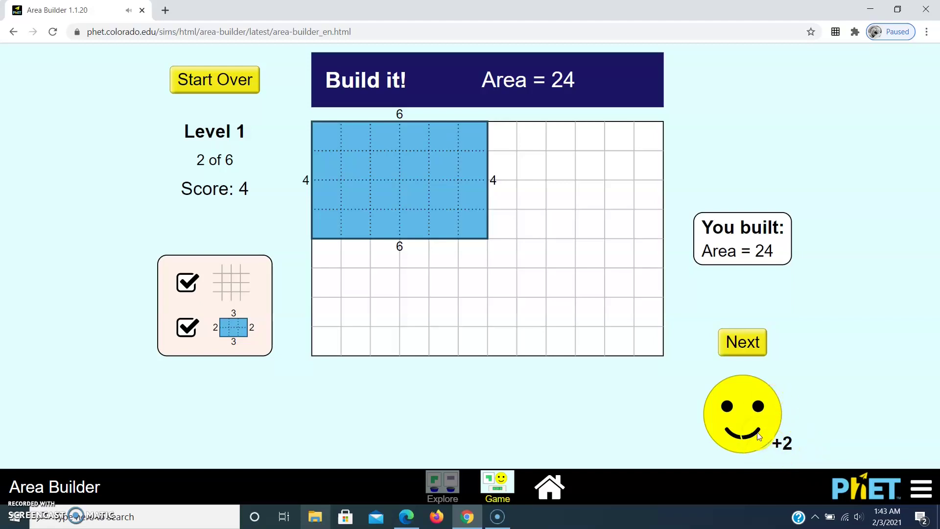
left_click(731, 353)
left_click(765, 337)
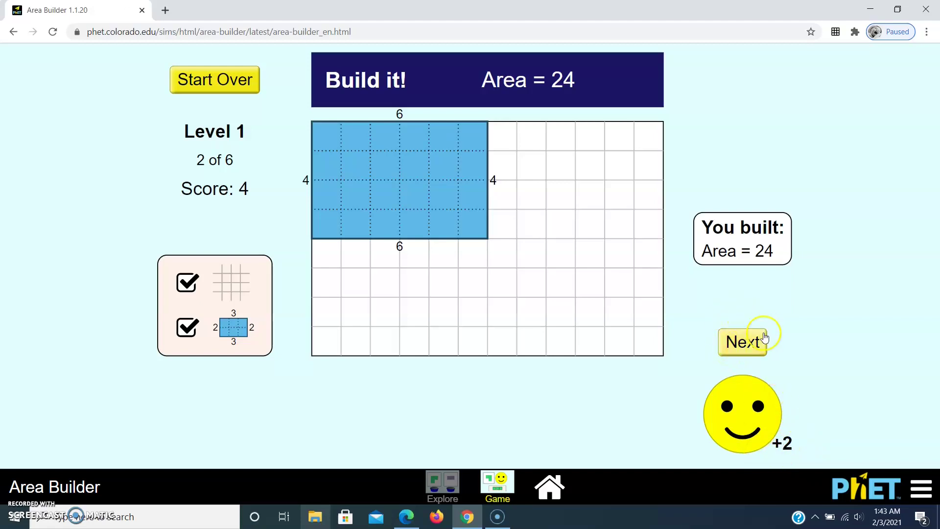
left_click(748, 351)
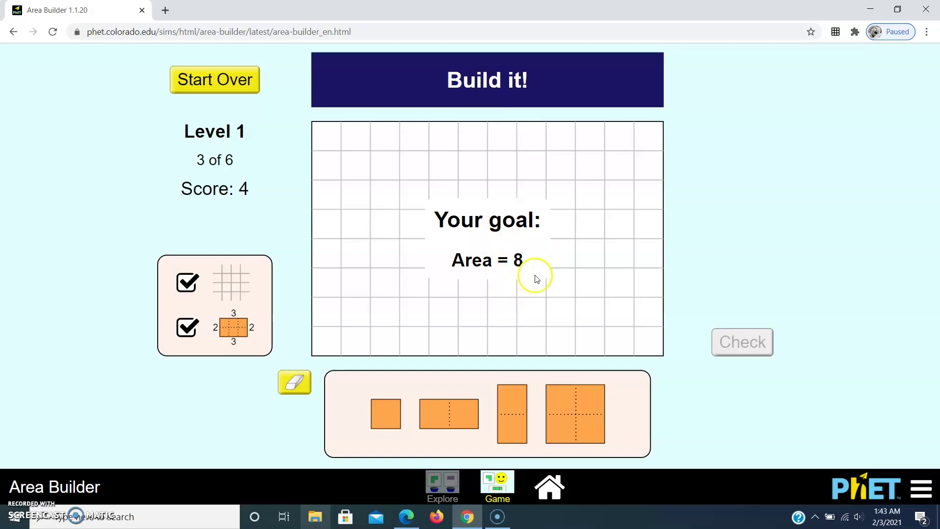
- Build a 4 by 2 rectangle from two 2 by 2 tiles in the board's upper-left corner for the area of 8
left_click_drag(563, 423, 341, 150)
left_click_drag(579, 429, 402, 176)
left_click(371, 118)
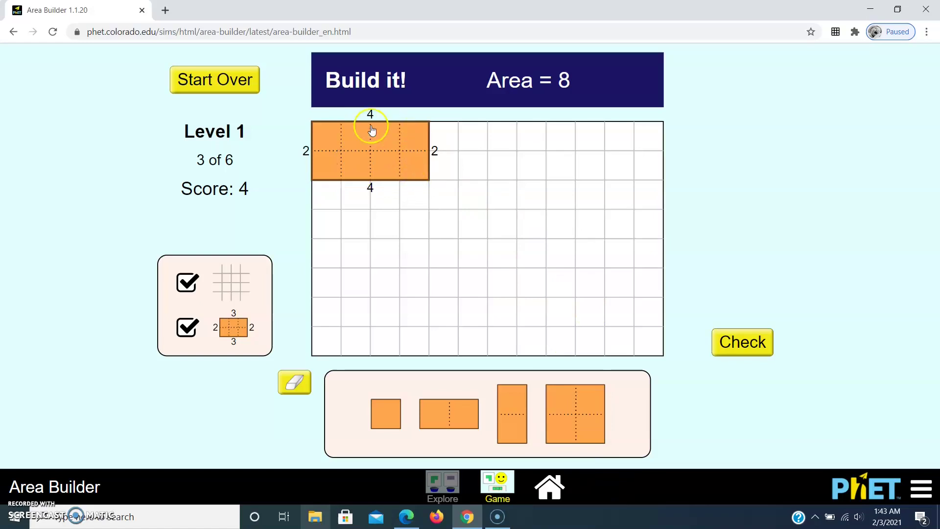
left_click(439, 151)
left_click(371, 118)
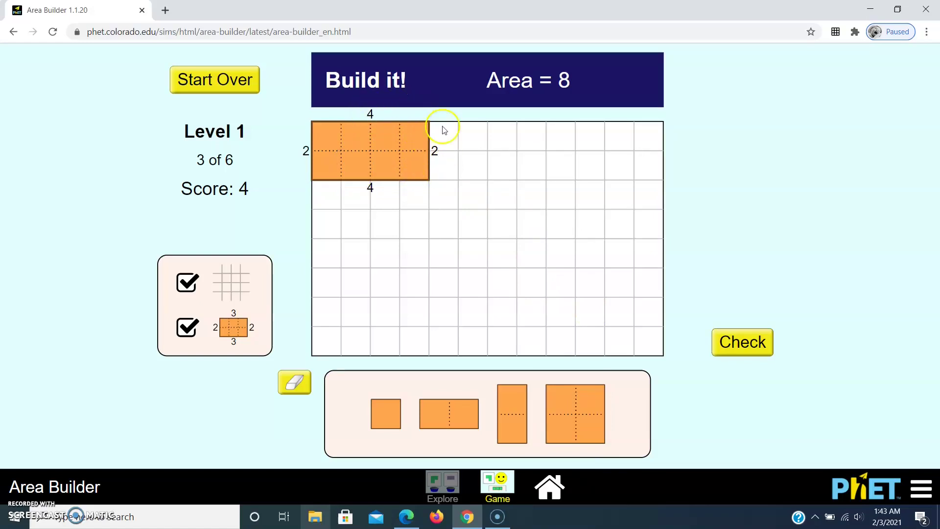